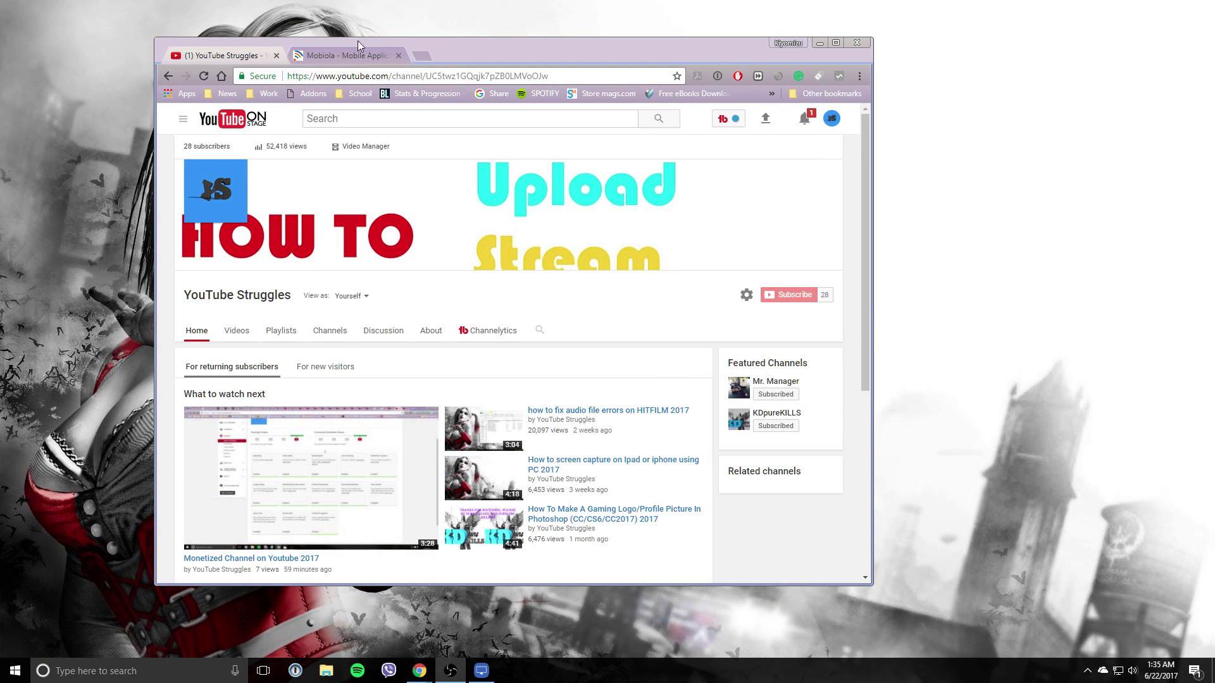
click(350, 58)
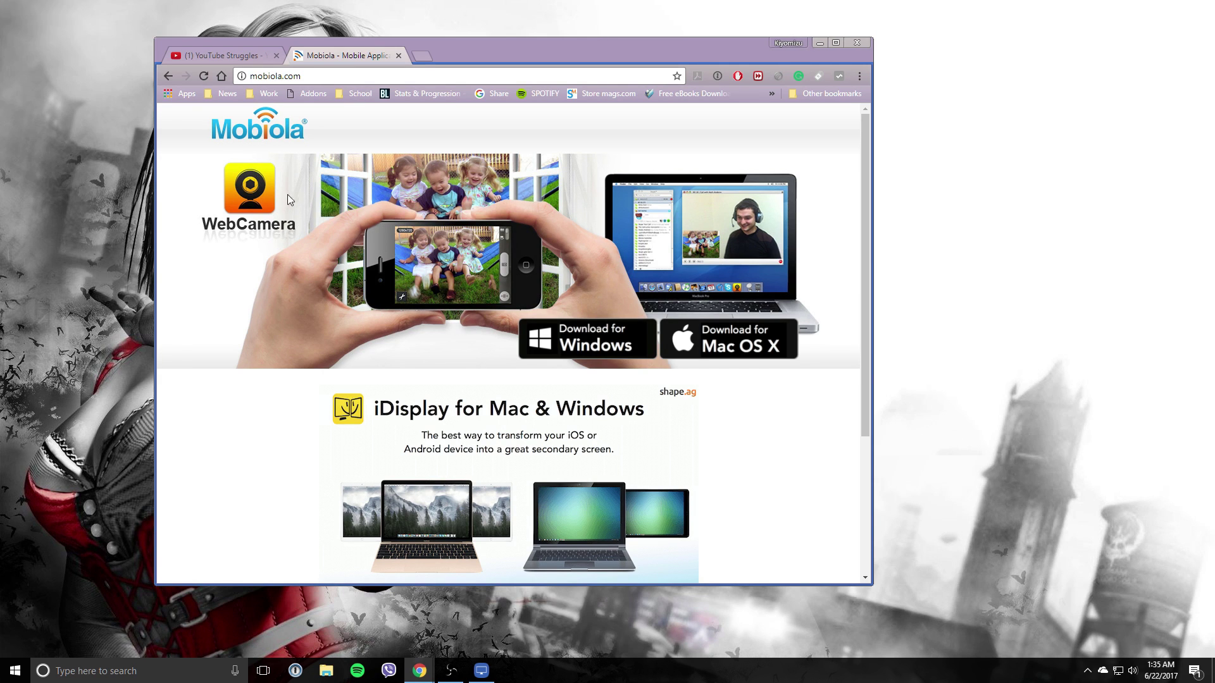
scroll(592, 260, down, 1)
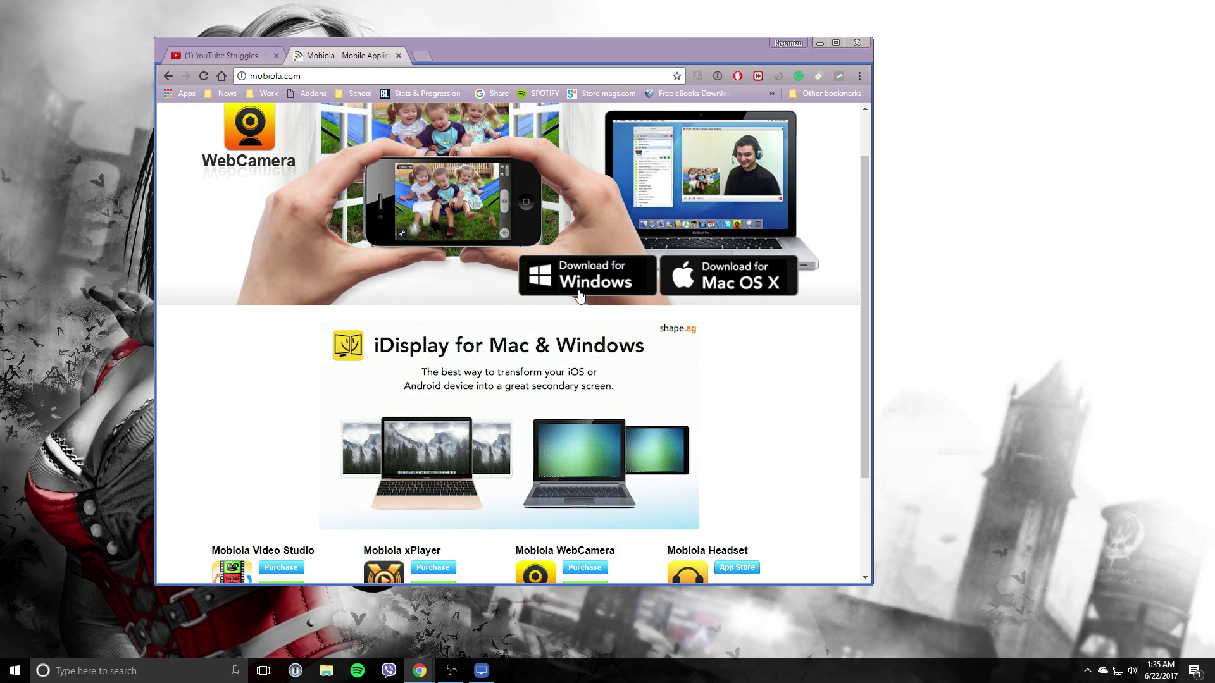
scroll(757, 418, down, 2)
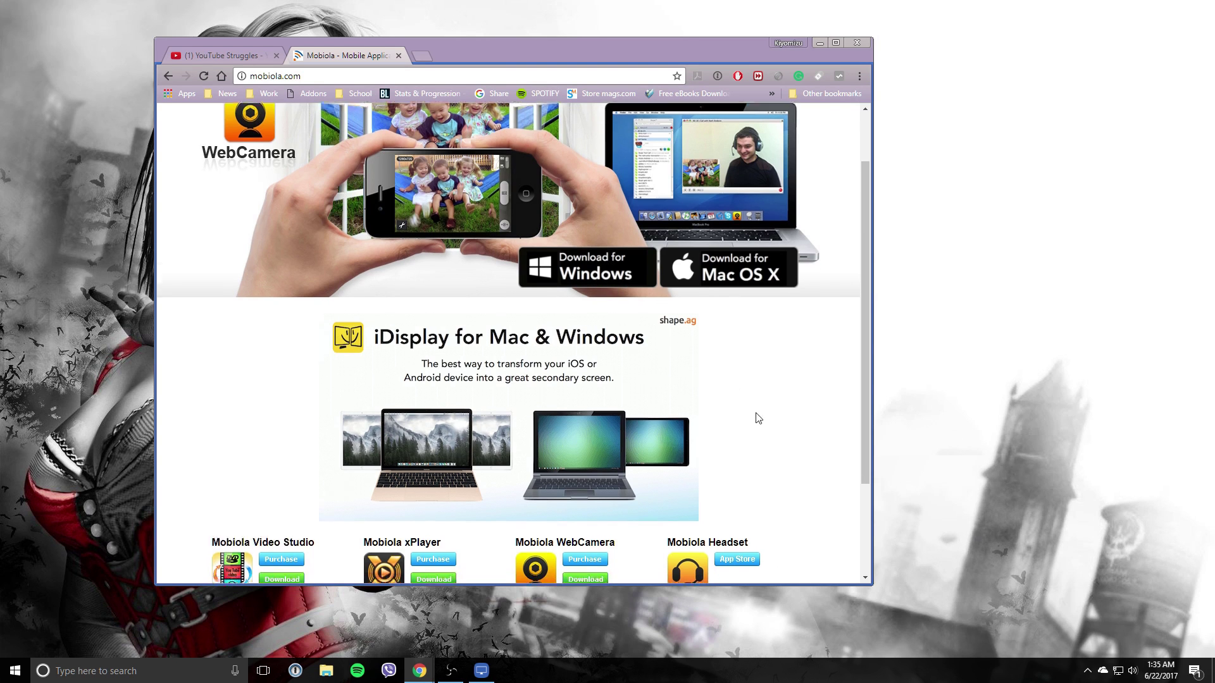
scroll(760, 420, up, 2)
scroll(743, 421, up, 1)
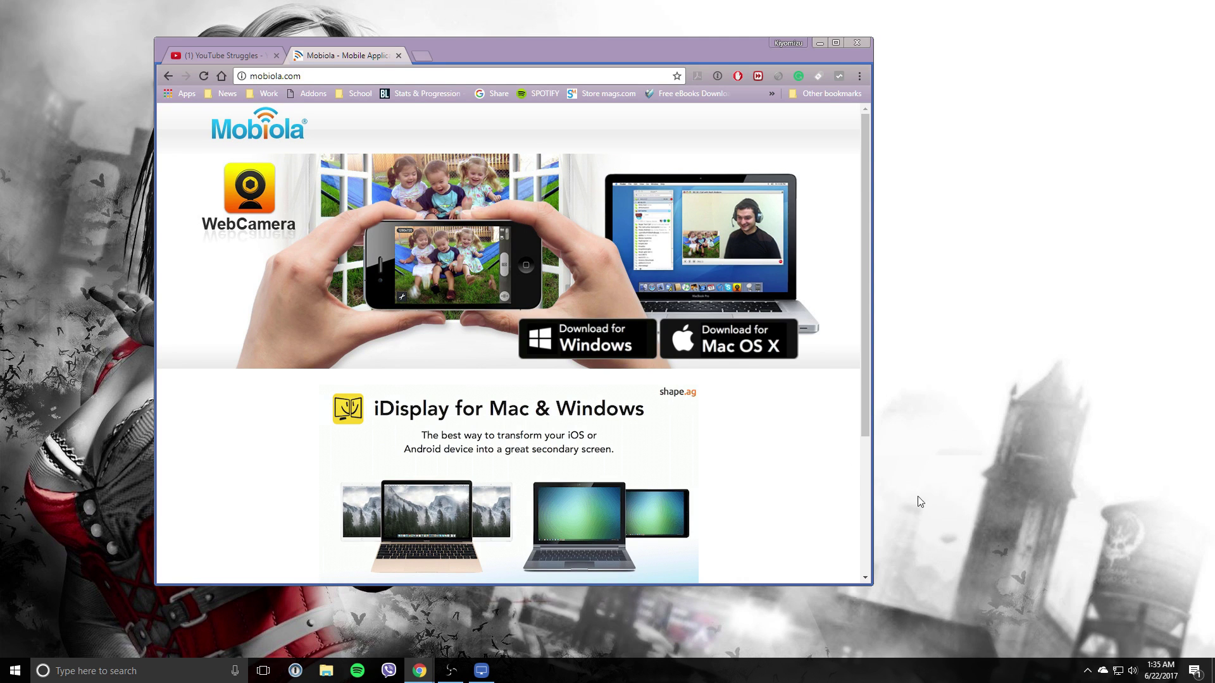
Bring up the LonelyScreen AirPlay Receiver window and maximize it.
click(481, 670)
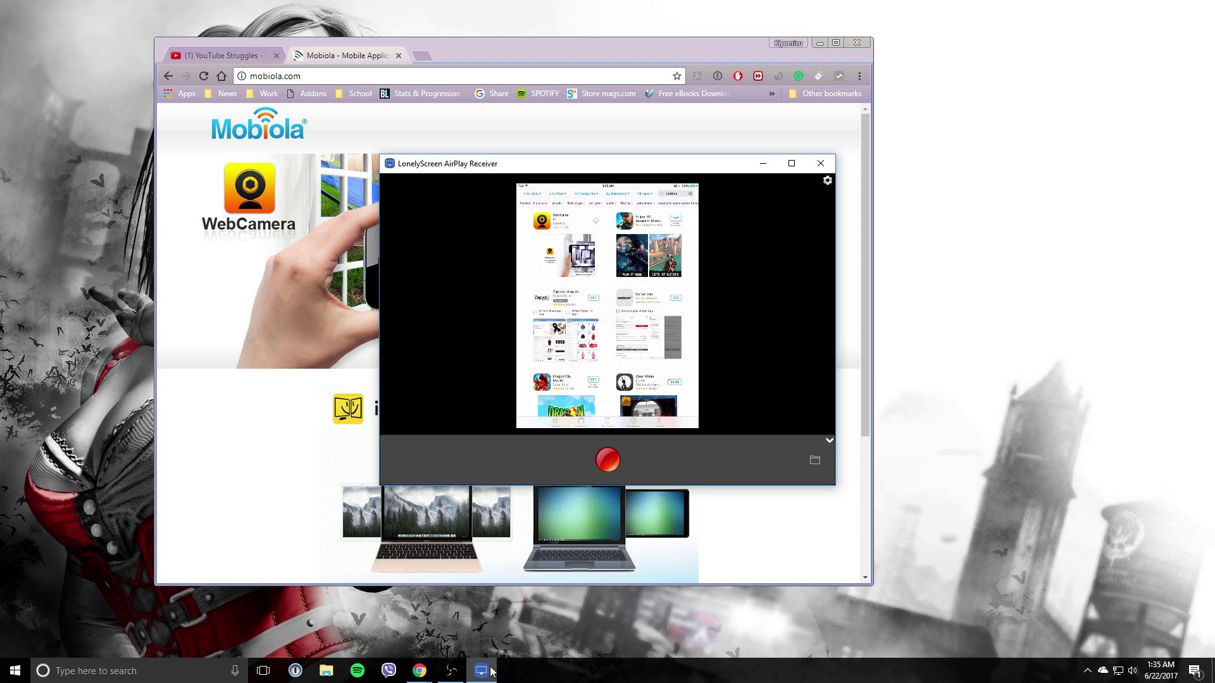
click(791, 165)
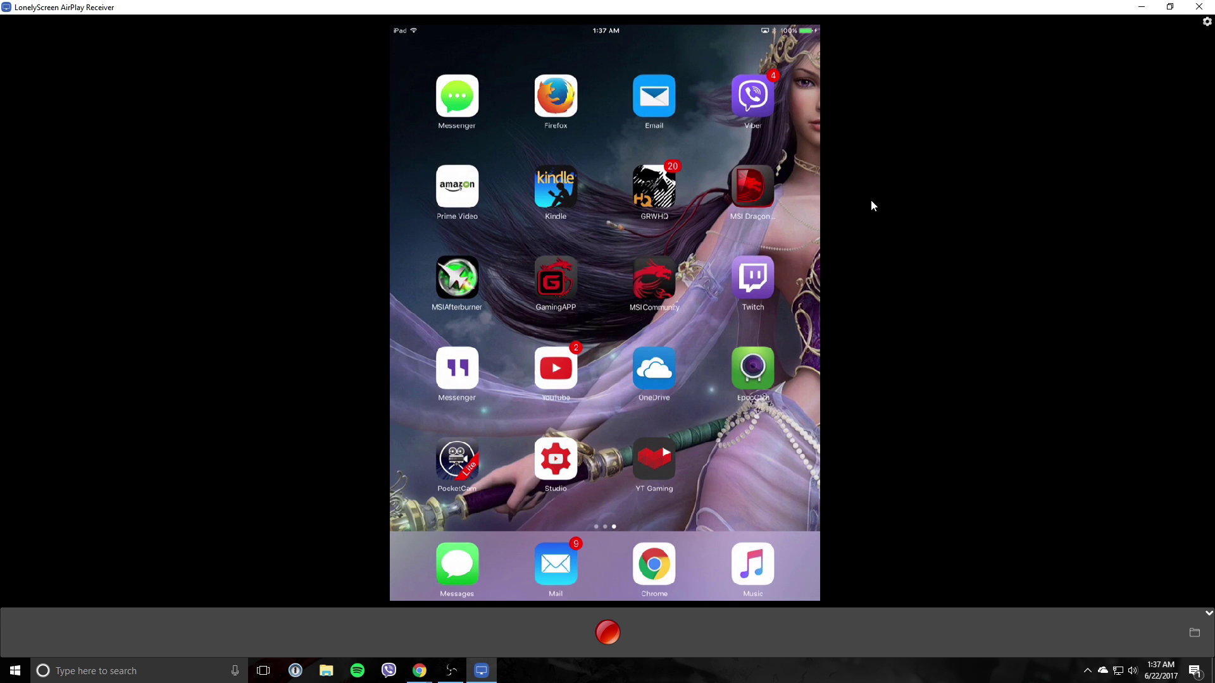
Close LonelyScreen, open Mobiola WebCamera from the tray, let the iPhone feed connect, then minimize.
click(1198, 12)
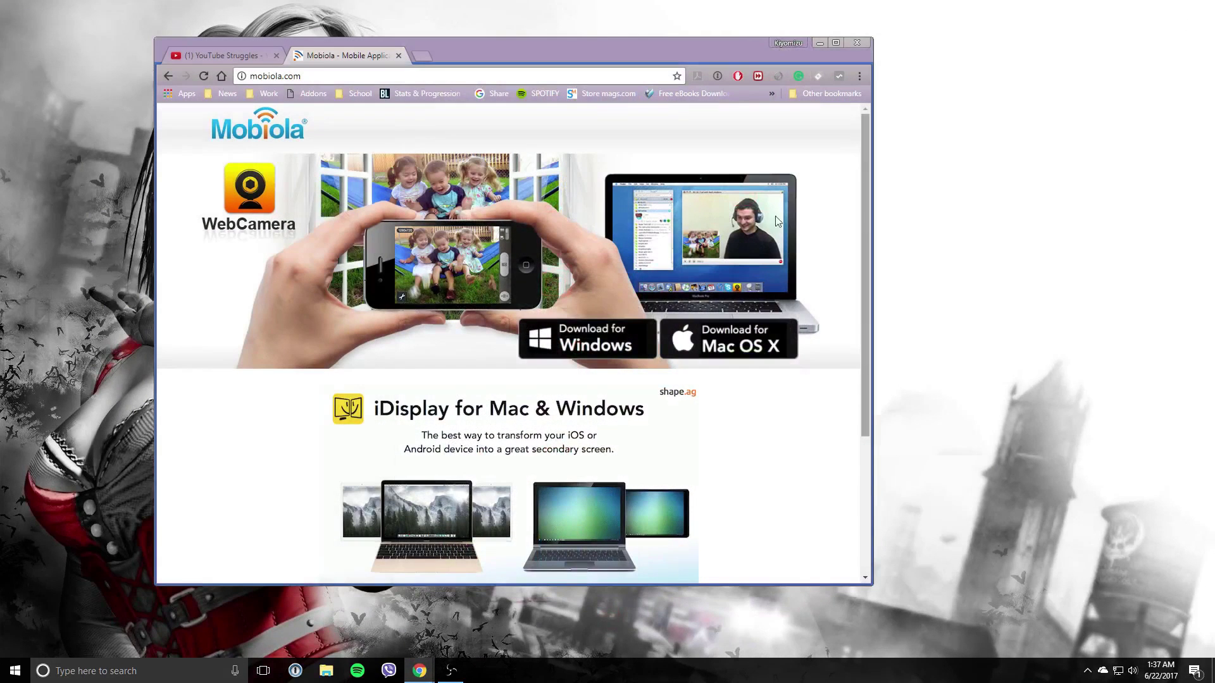
drag(635, 64, 719, 51)
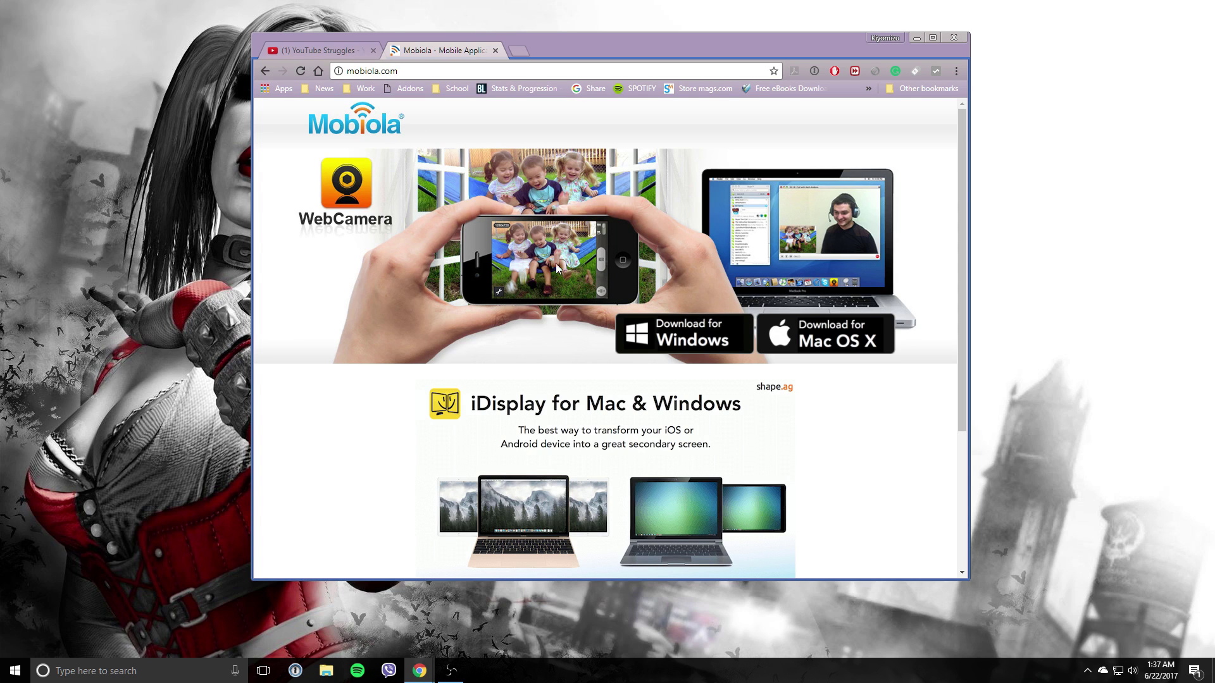
scroll(714, 274, down, 2)
scroll(711, 323, up, 2)
click(1087, 674)
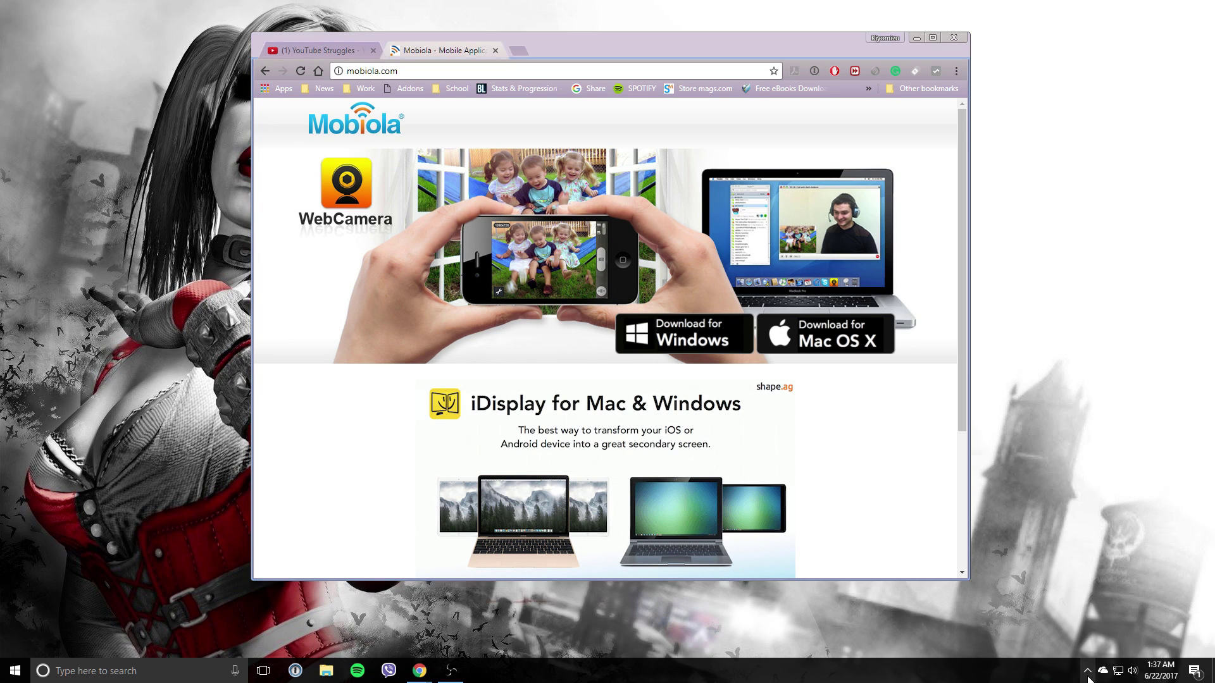
click(1061, 645)
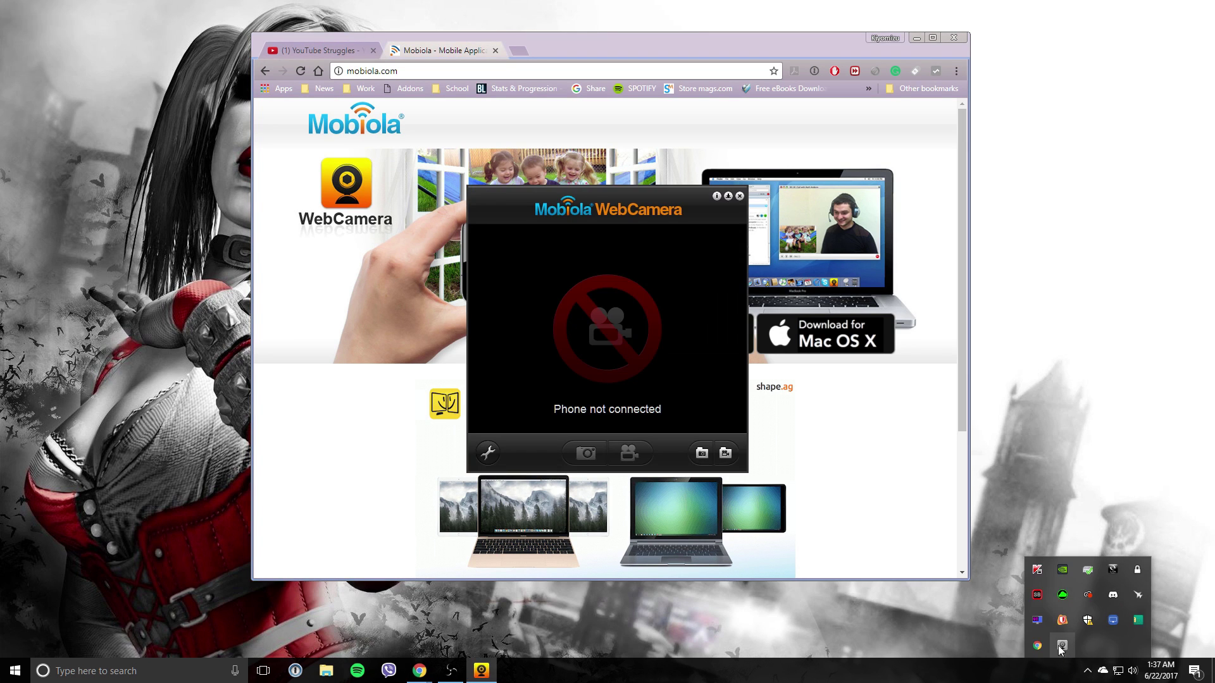
drag(649, 214, 623, 152)
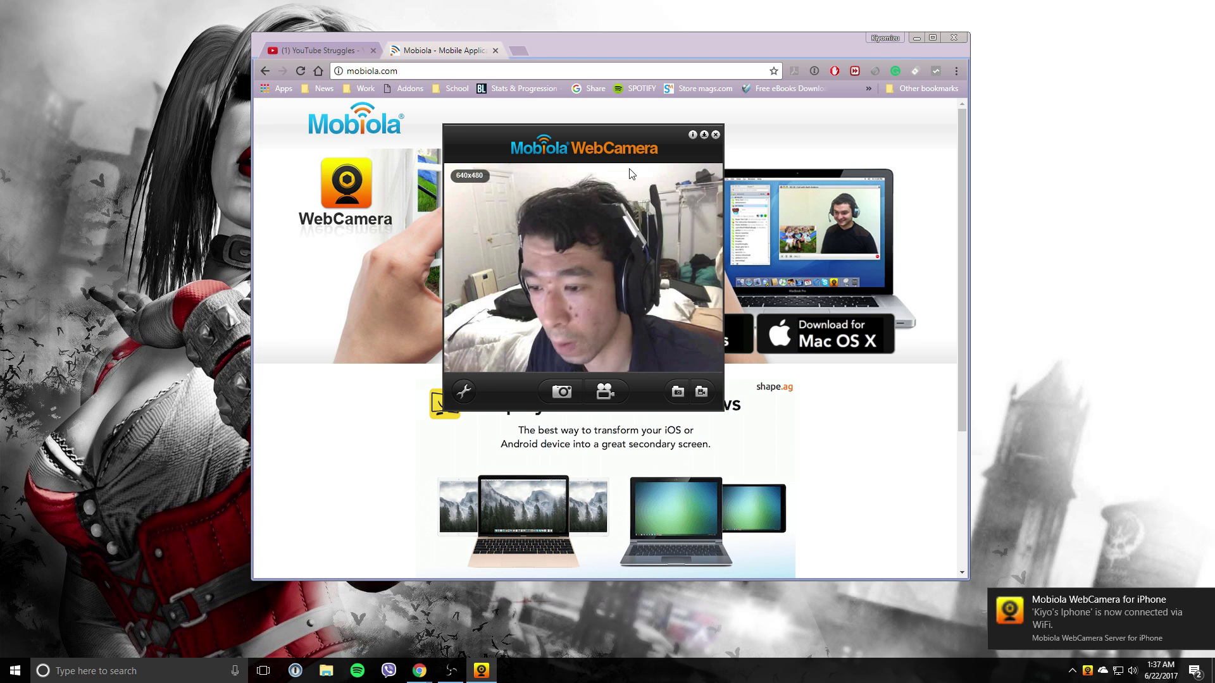
drag(599, 147, 1018, 147)
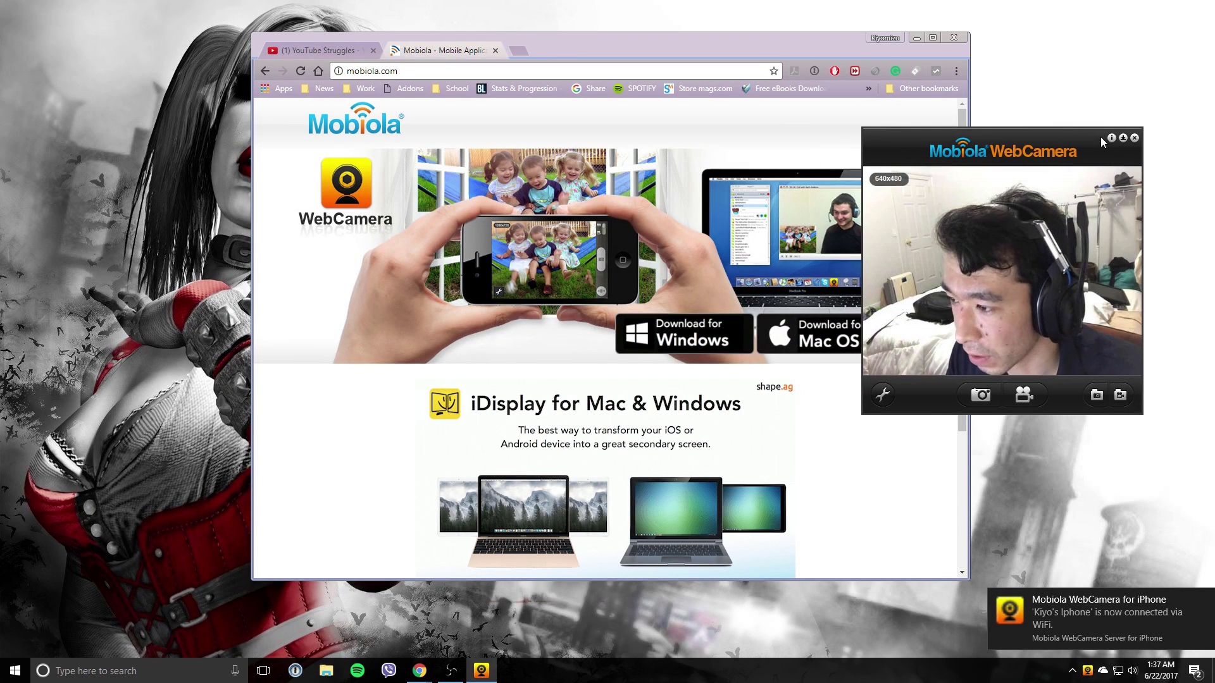
click(1124, 138)
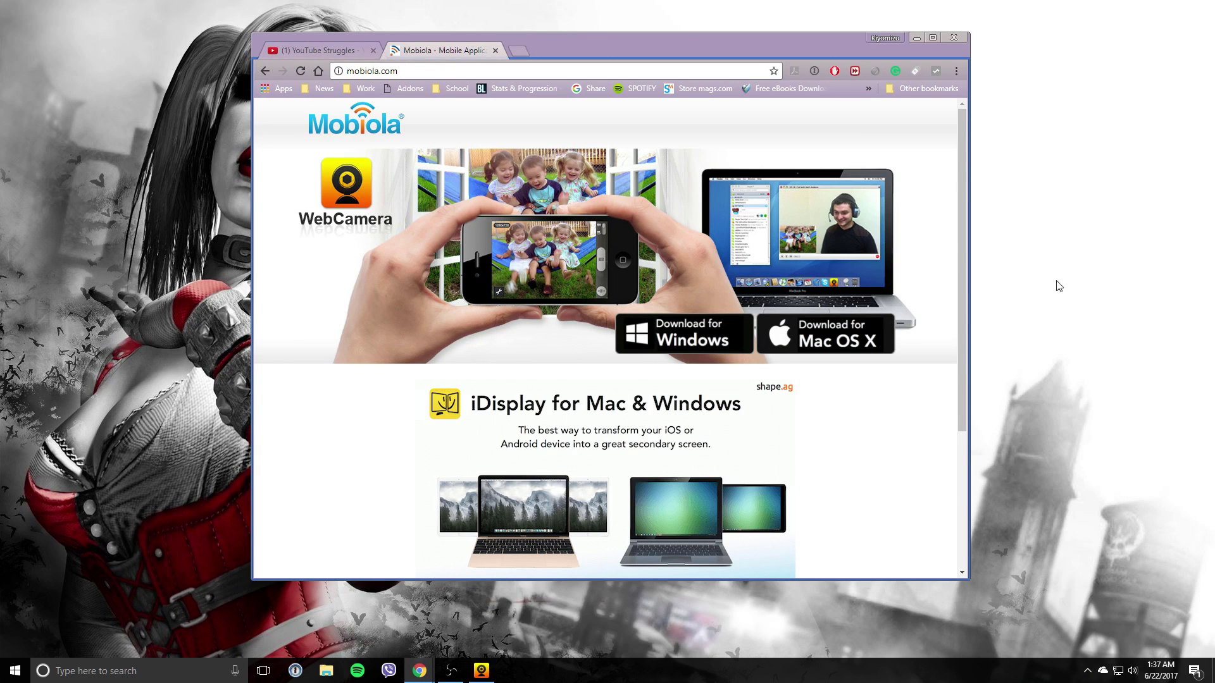
Minimize Chrome, leaving it on the Mobiola website tab.
click(352, 52)
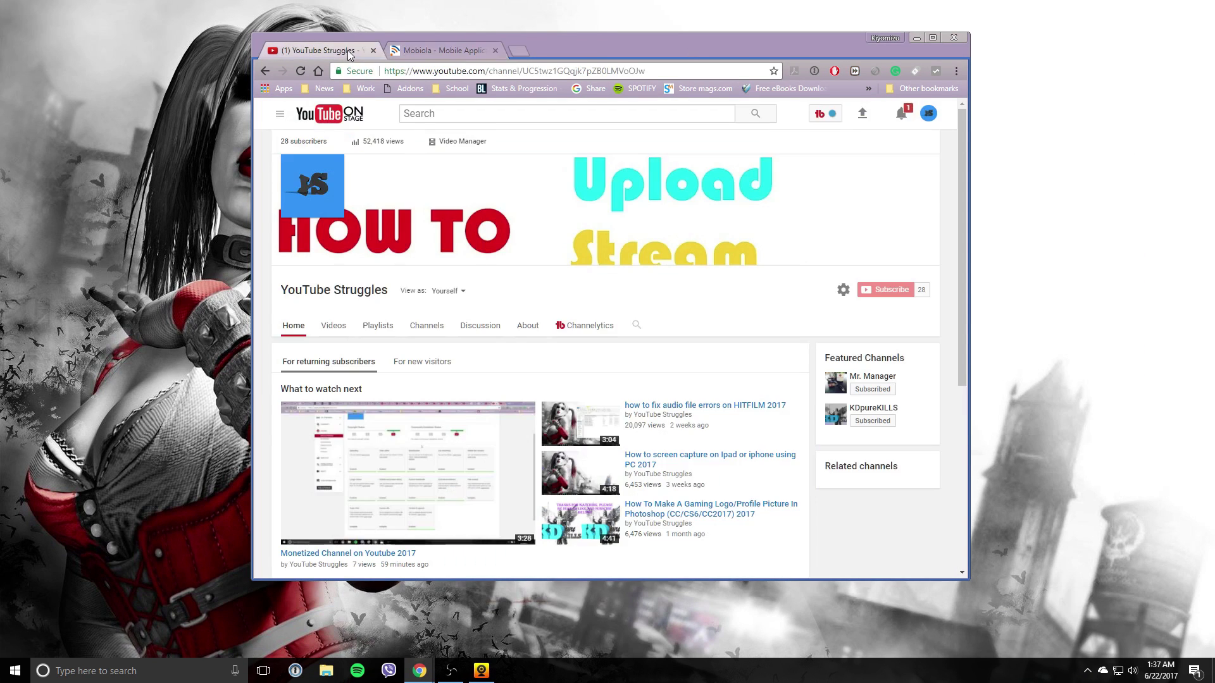
click(463, 51)
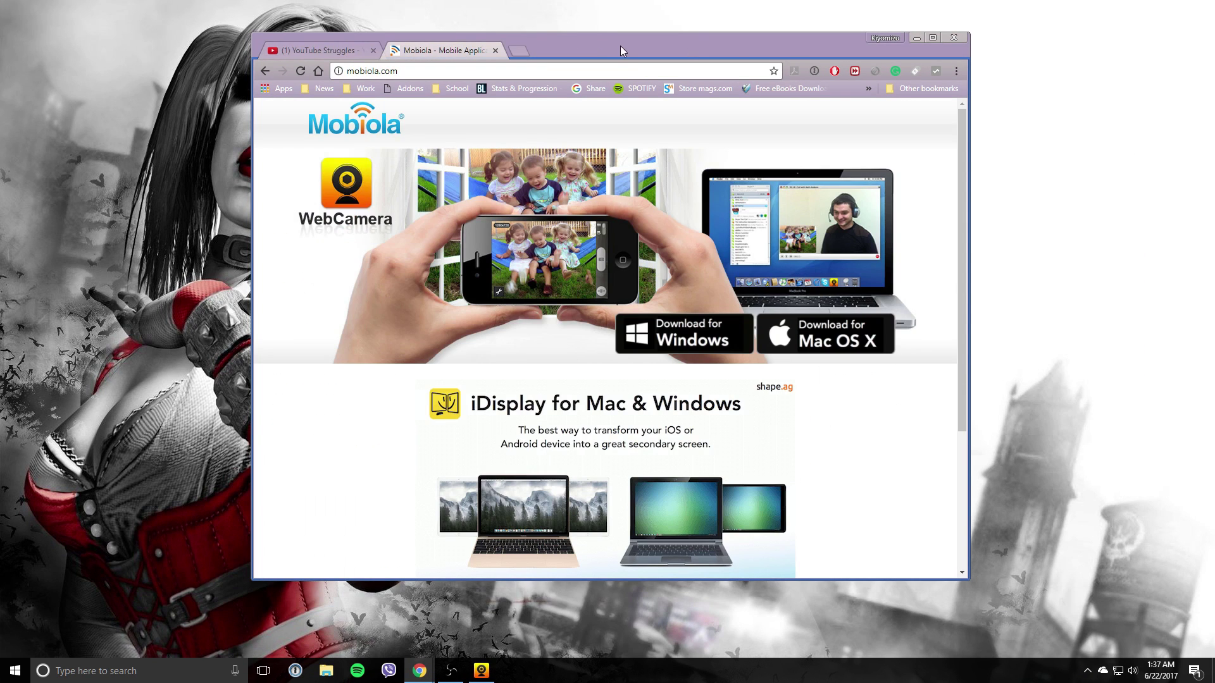
click(915, 38)
Bring up the OBS window, center it and maximize it.
click(450, 670)
drag(228, 10, 584, 130)
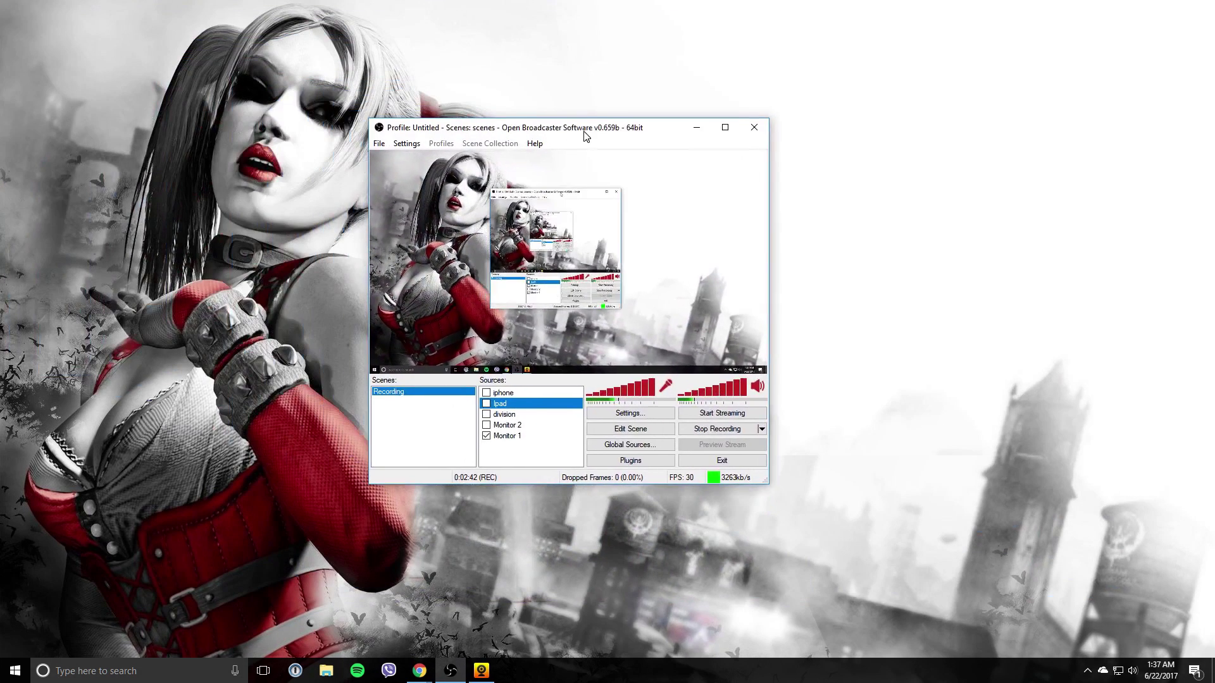
click(730, 138)
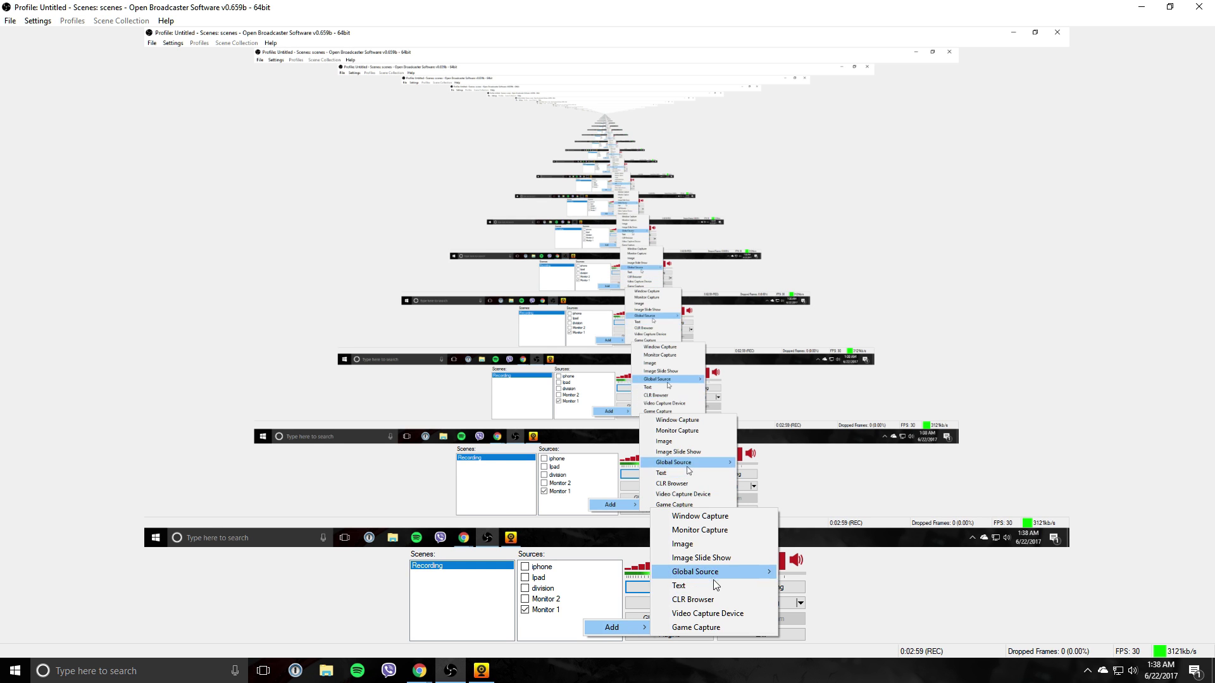
Add a video capture source named 'test' using Mobiola Video Source with audio disabled.
click(722, 617)
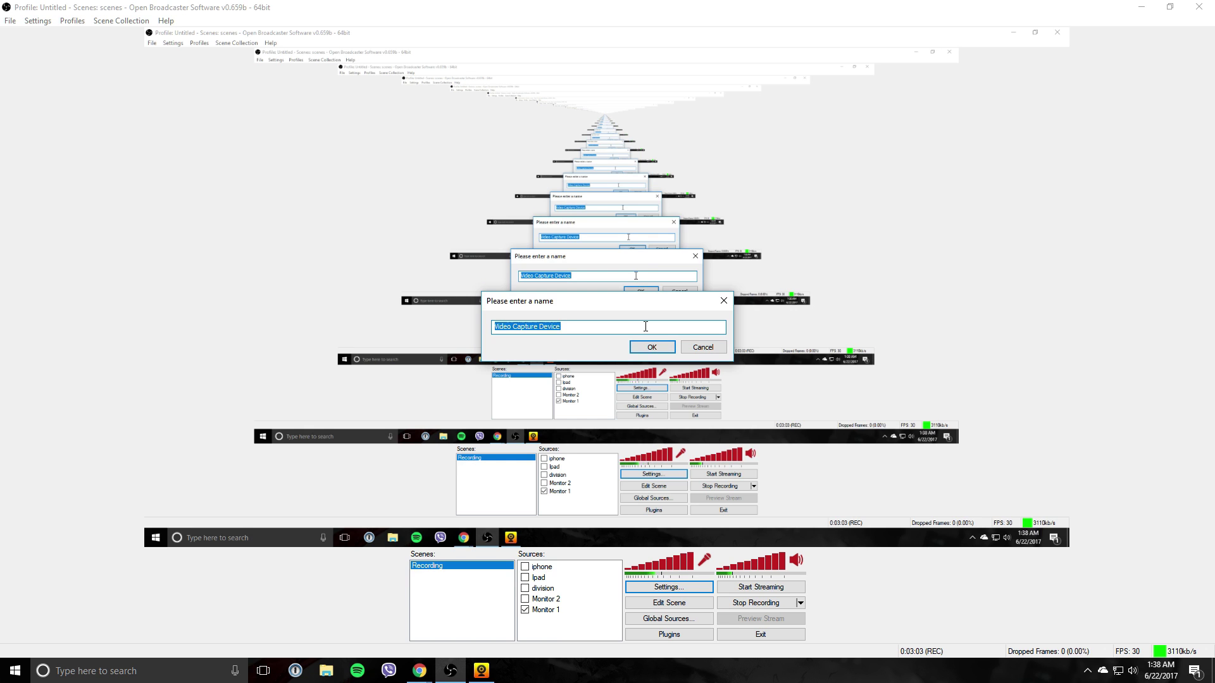
text(test)
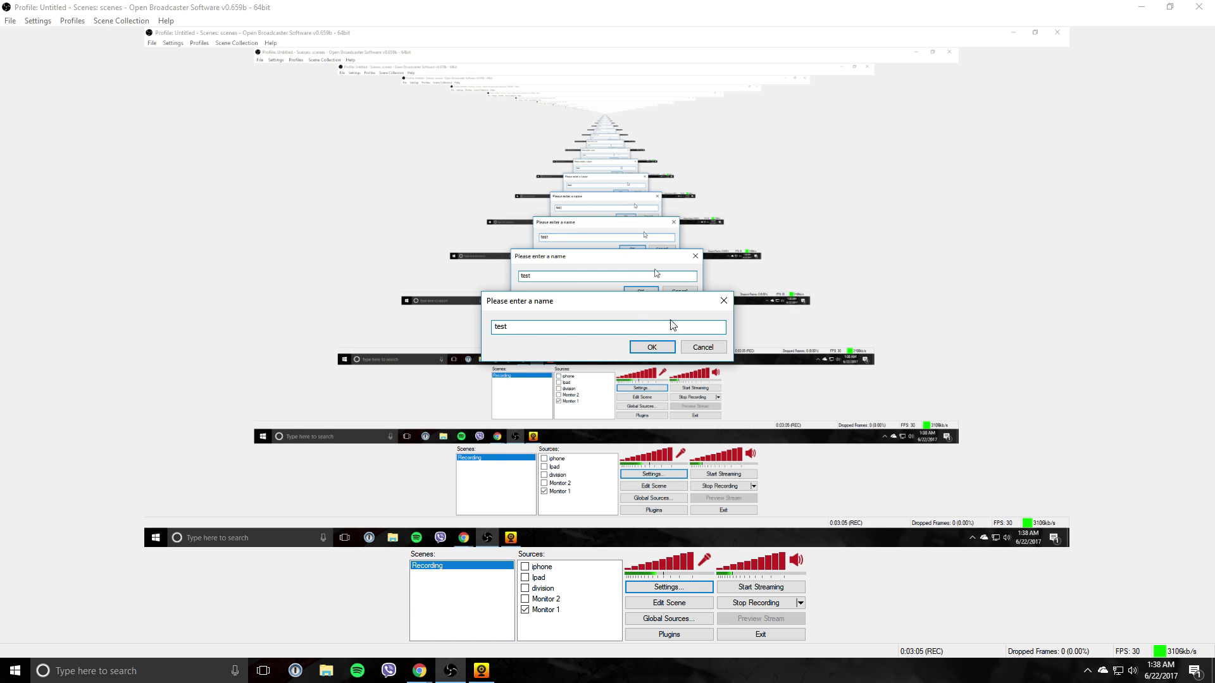
click(661, 348)
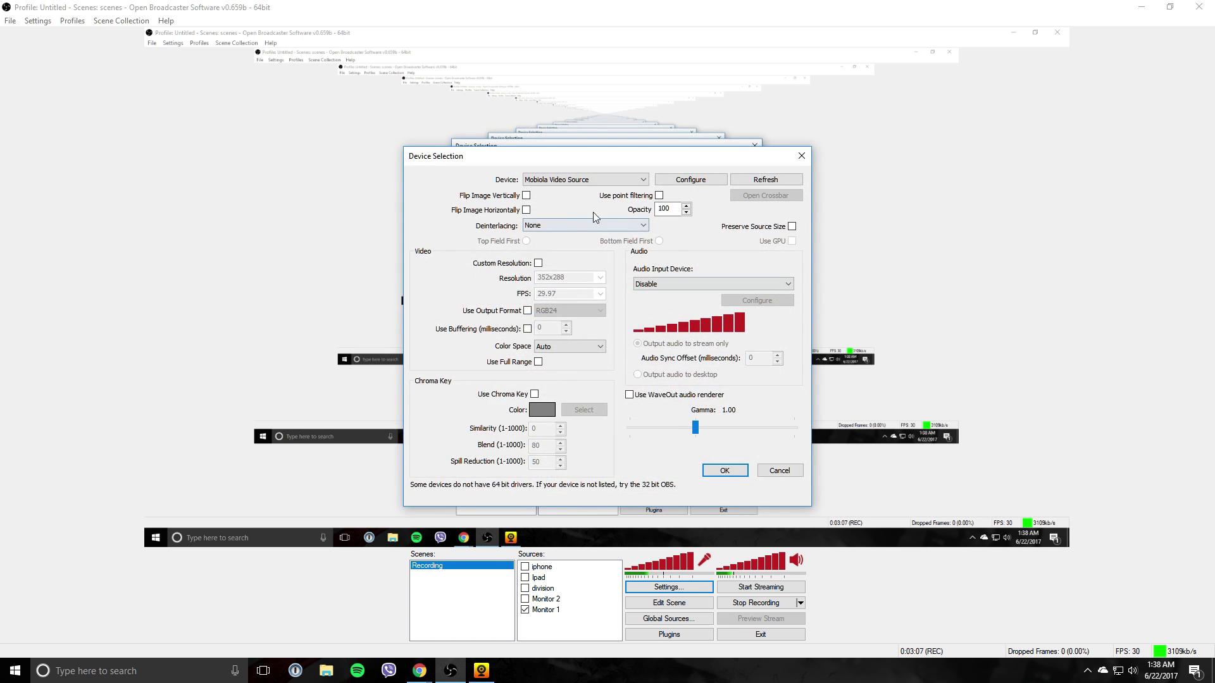
click(614, 181)
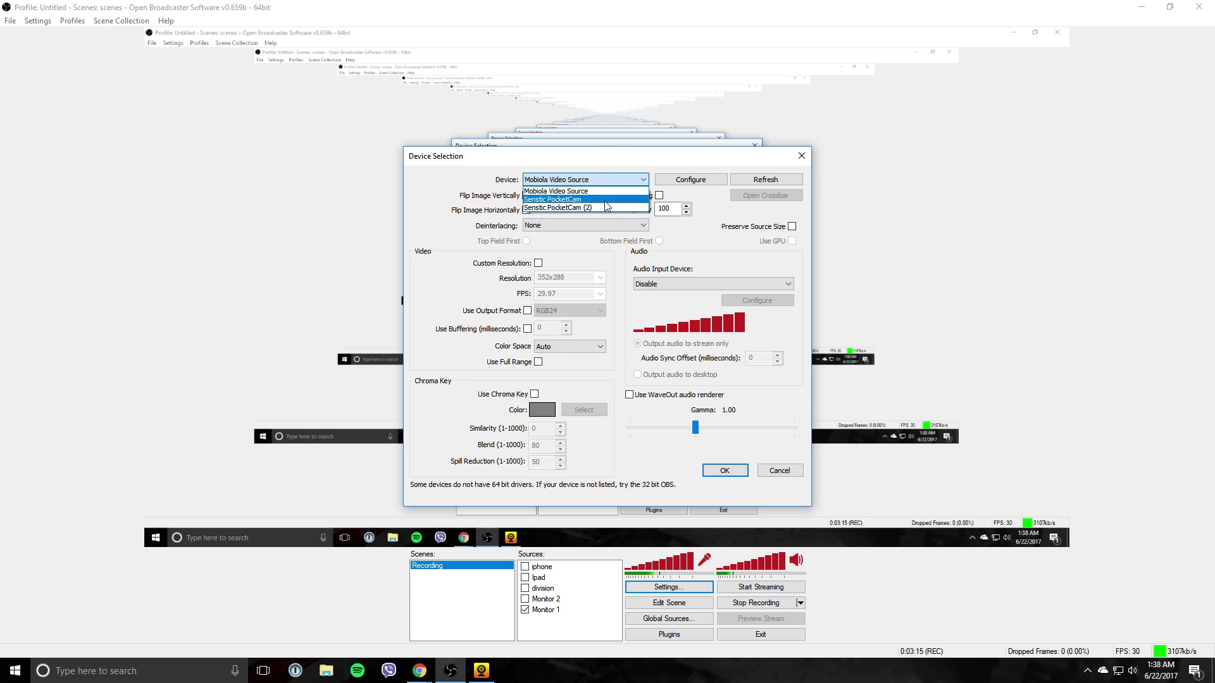
click(610, 197)
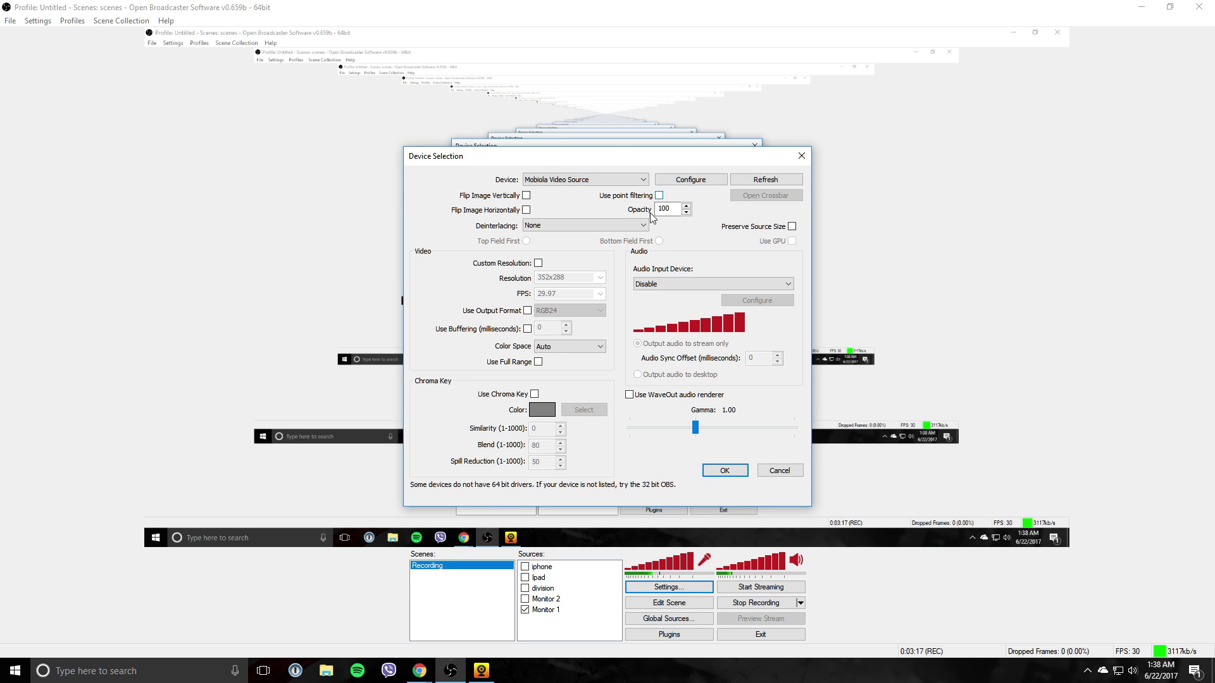
click(742, 282)
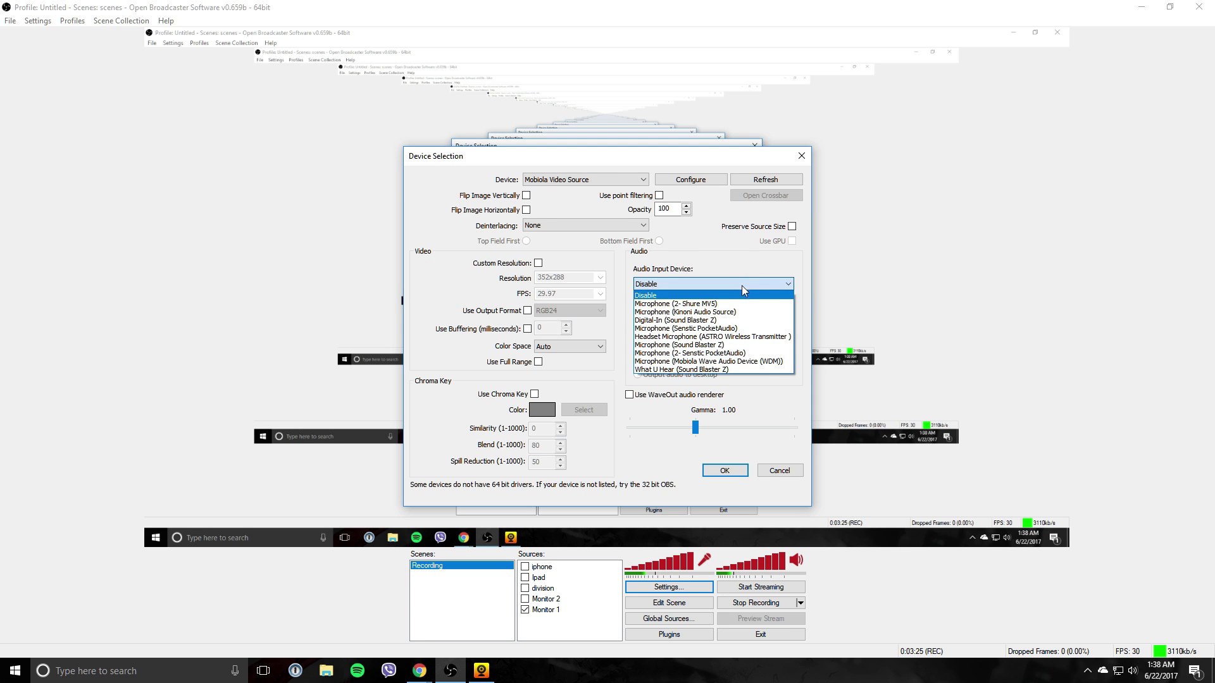
click(748, 257)
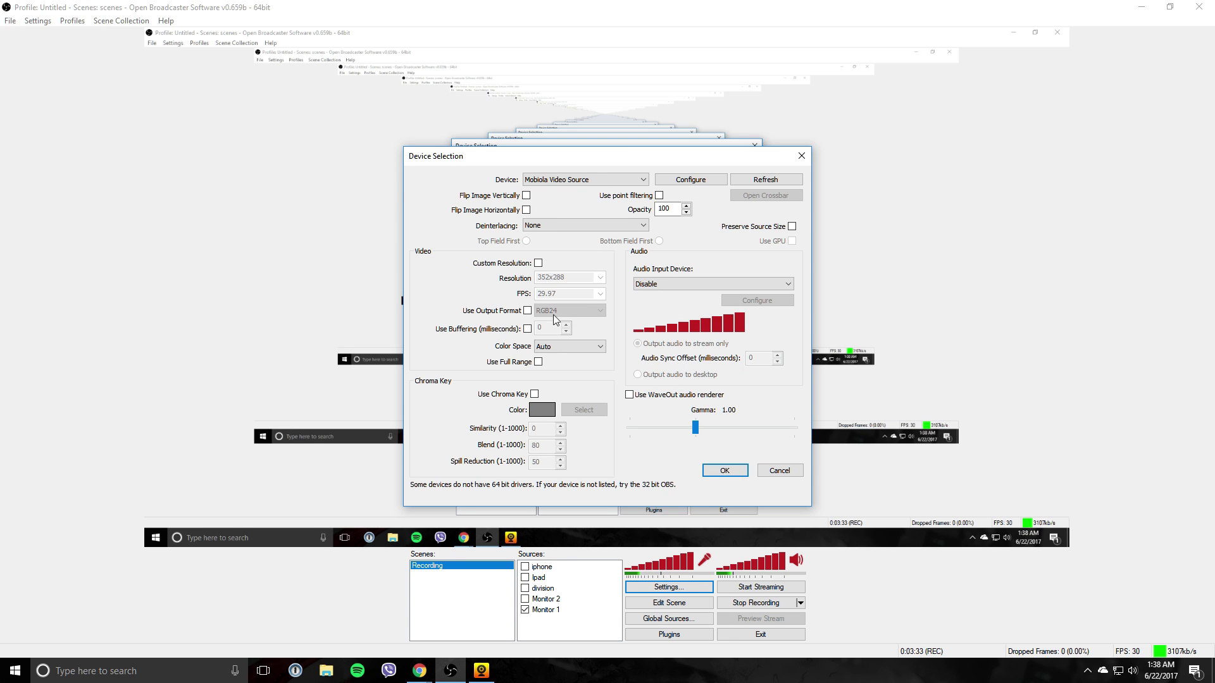
click(735, 472)
Set a custom 352x288 resolution at 29.97 FPS, confirm, and dismiss the duplicate-source error.
click(539, 263)
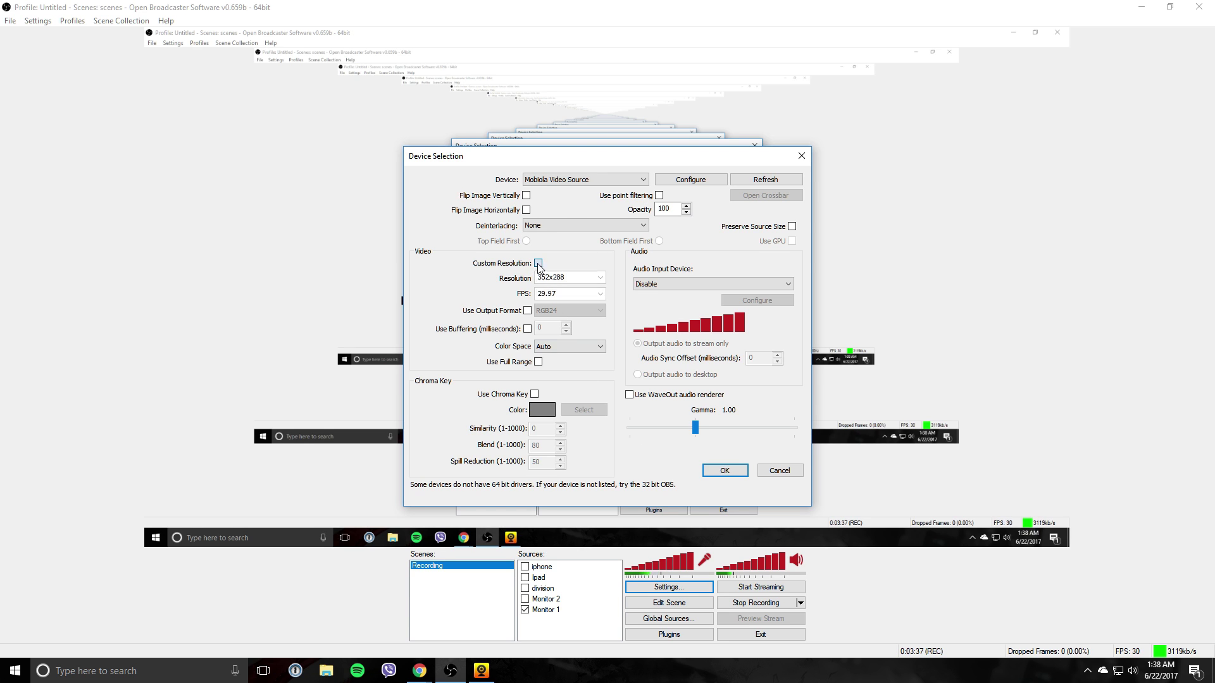
click(600, 277)
click(601, 279)
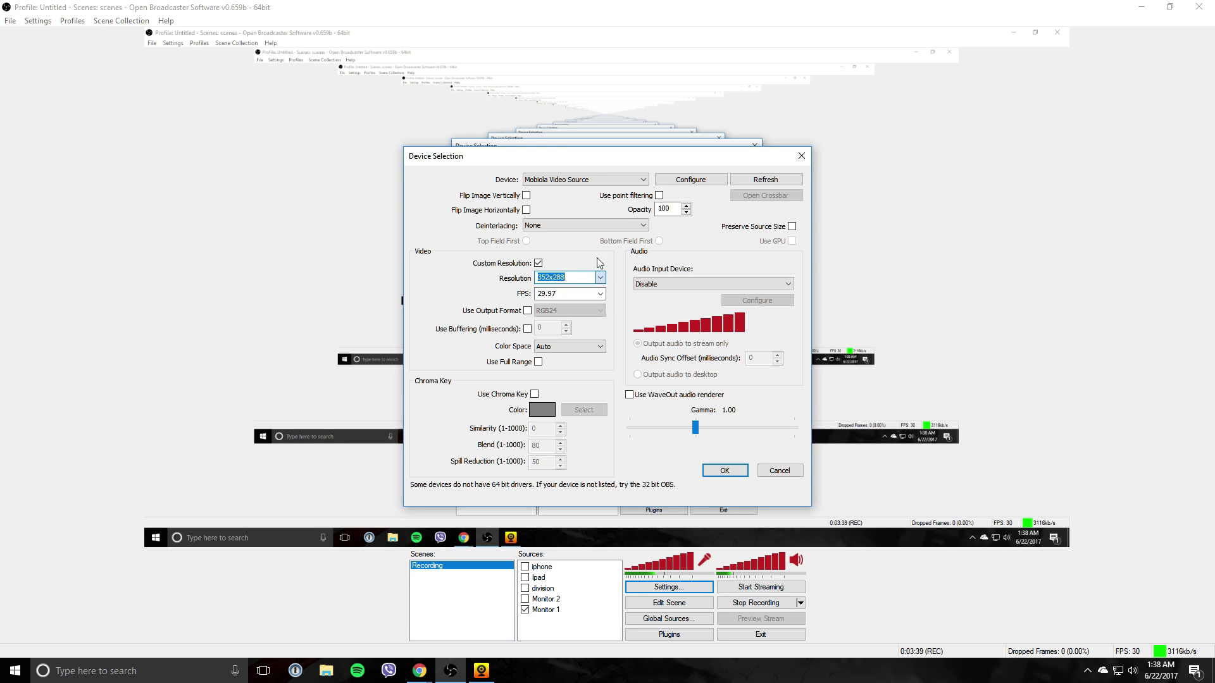
click(598, 295)
click(598, 295)
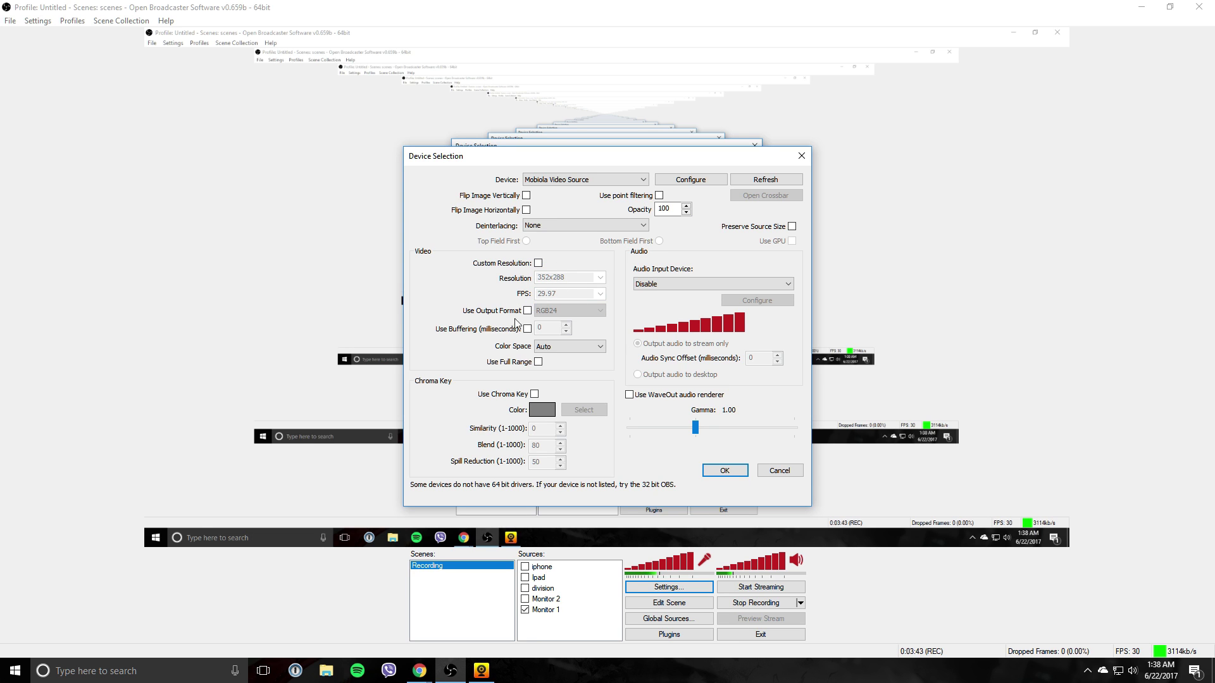
click(730, 470)
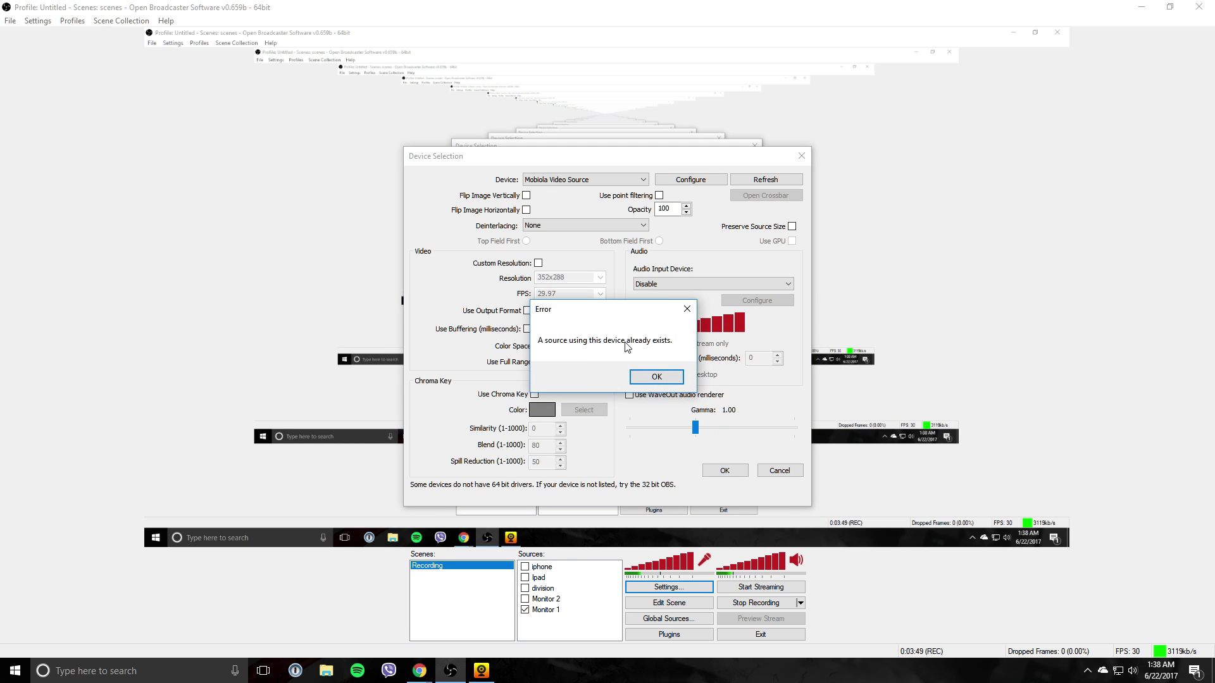
click(686, 309)
Cancel Device Selection, enable the iphone source, and restore OBS to a smaller window.
click(779, 468)
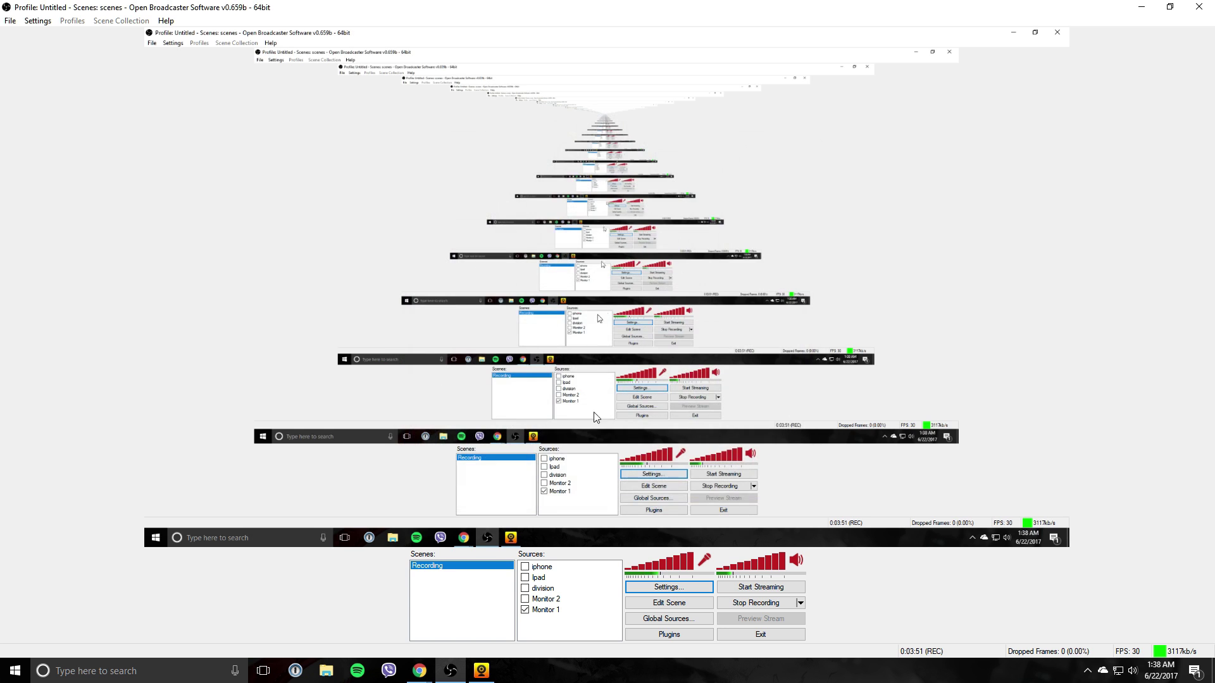
click(525, 571)
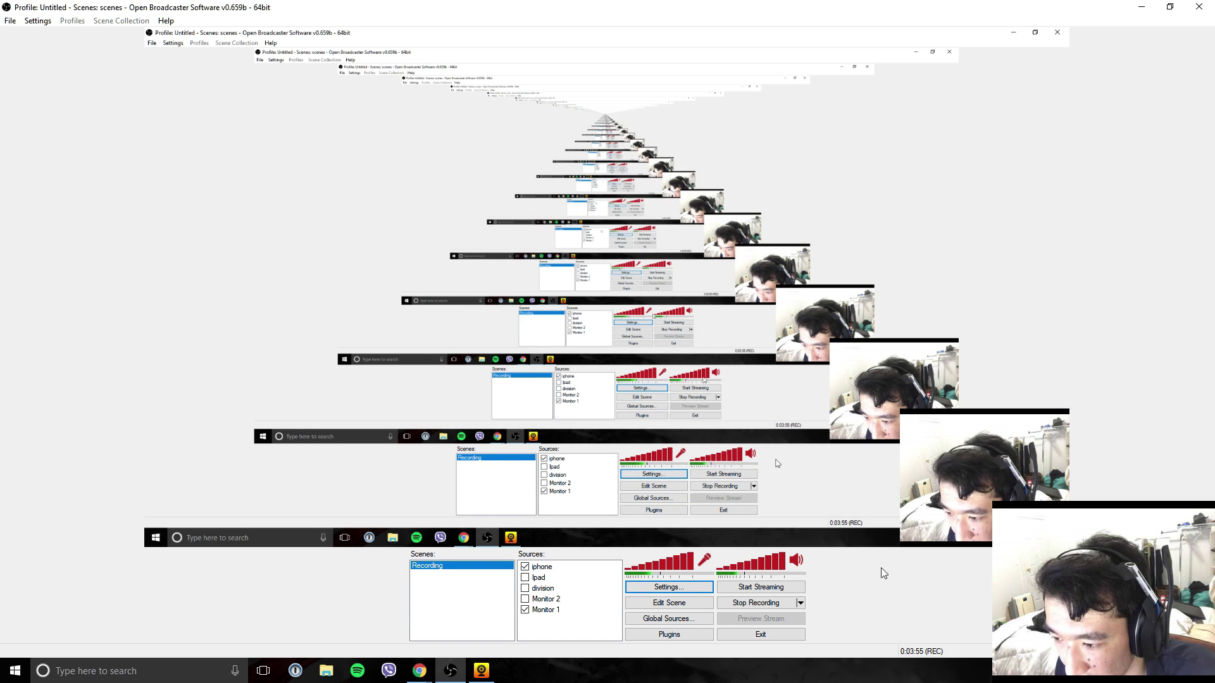
click(1169, 7)
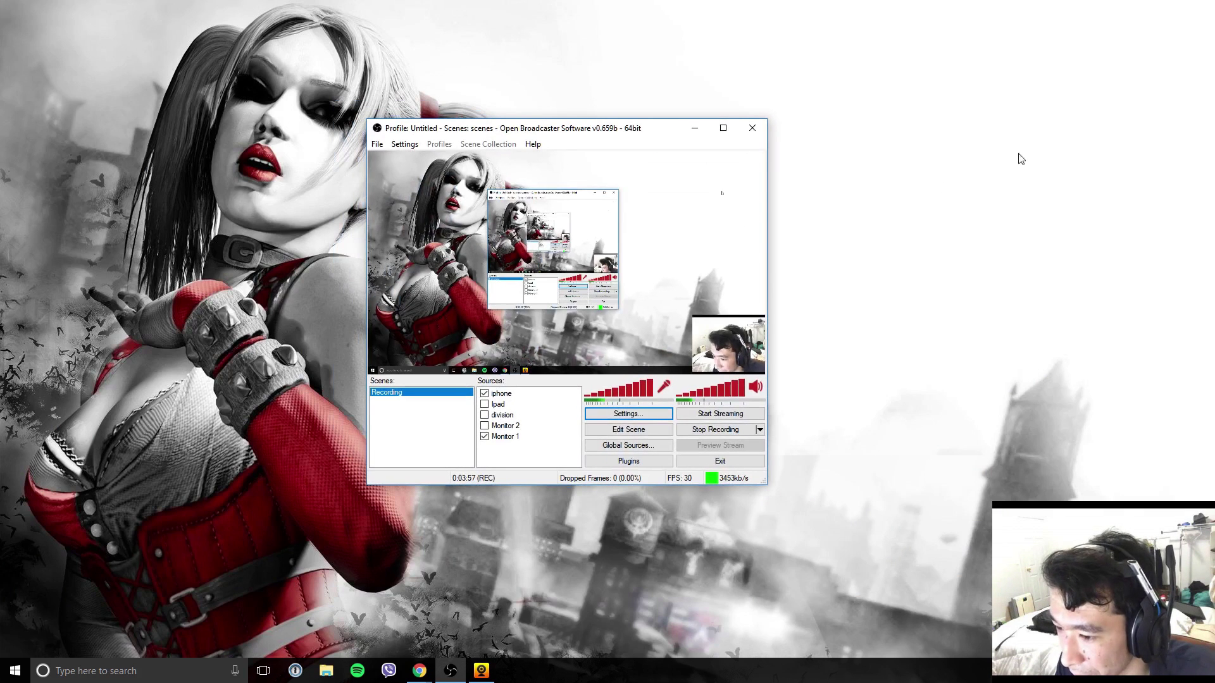
drag(582, 120, 868, 123)
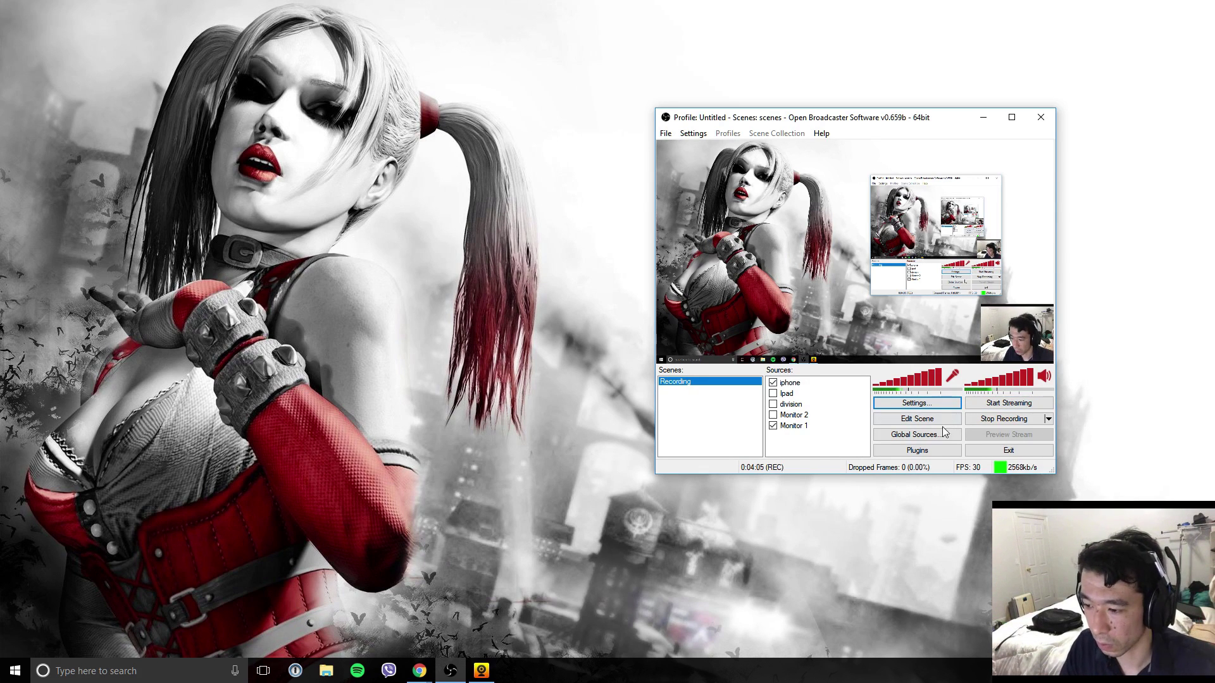
Reset the iphone overlay's size and move it left, centered, then to the bottom edge.
right_click(794, 388)
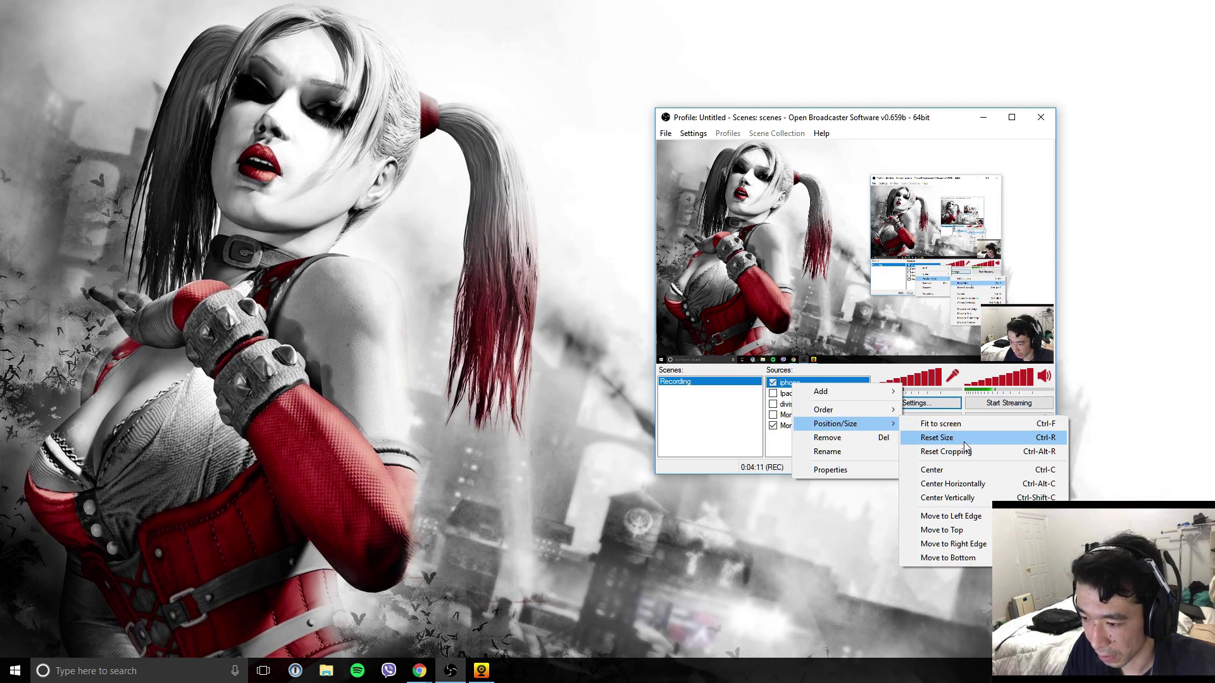
click(963, 441)
right_click(831, 385)
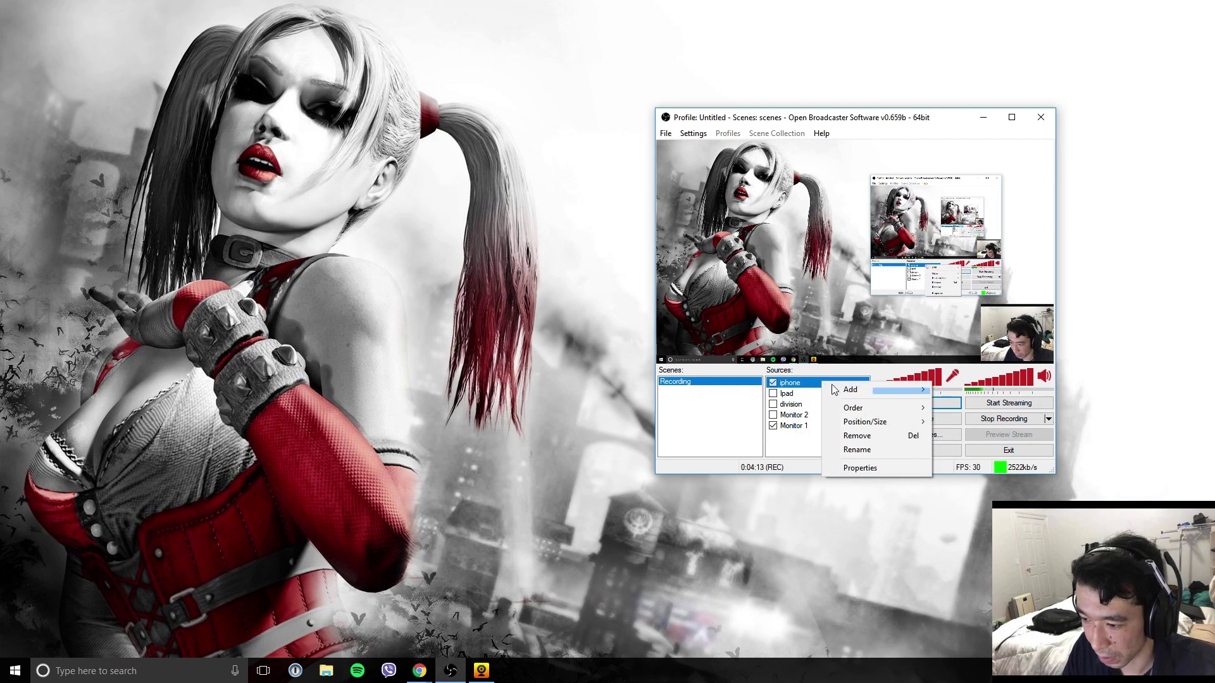
mouse_move(864, 422)
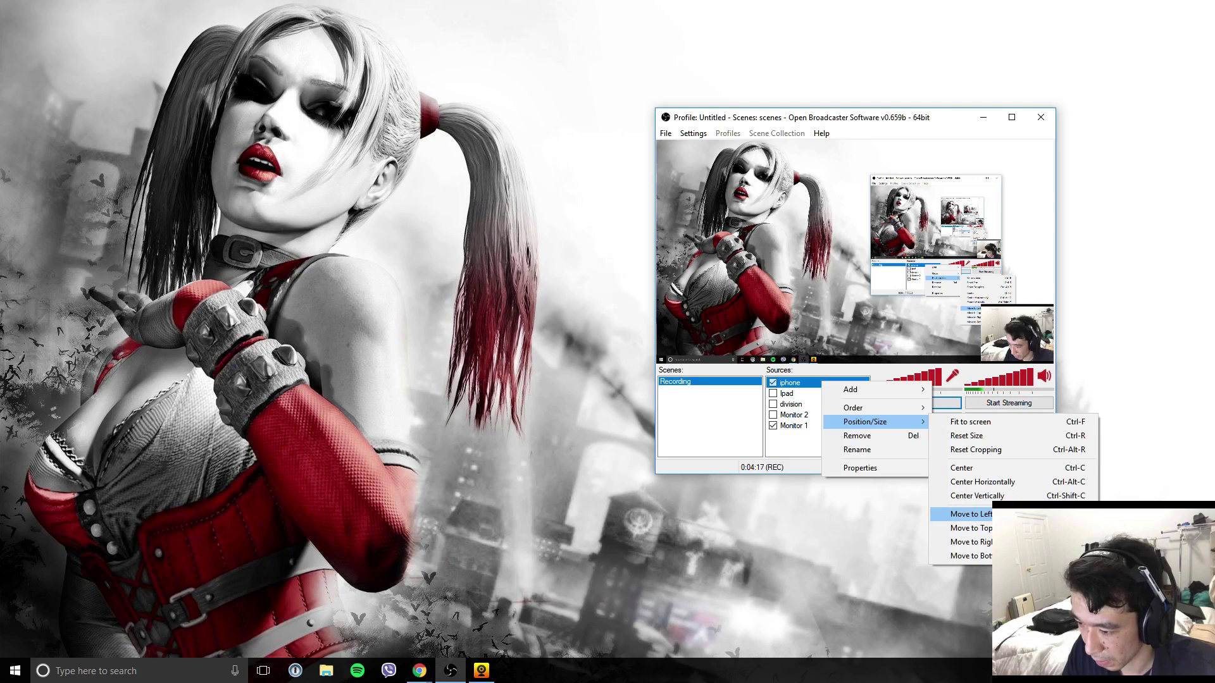
click(1007, 517)
right_click(791, 384)
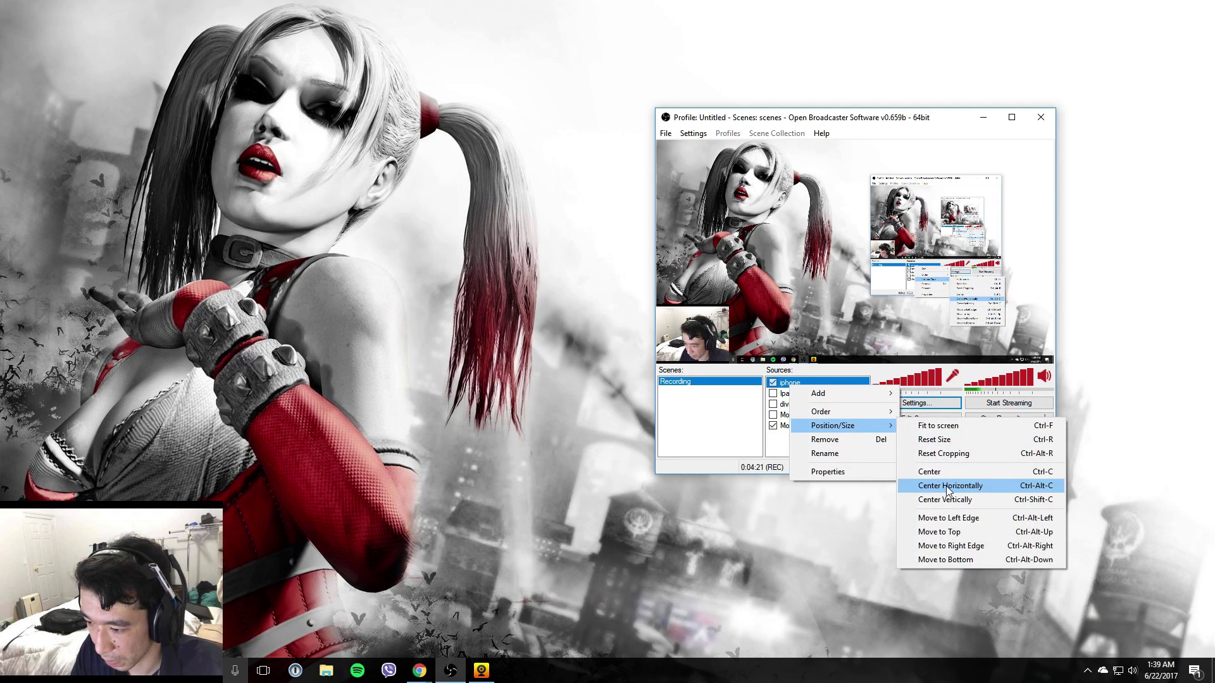
click(948, 486)
right_click(802, 383)
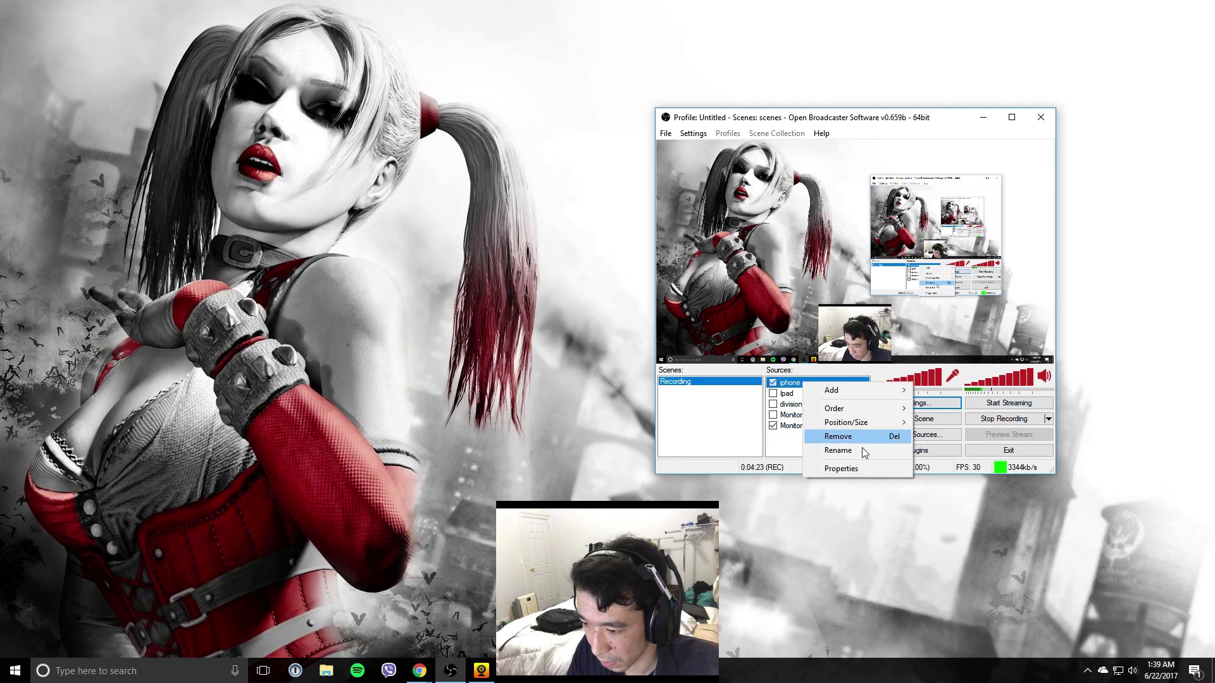
mouse_move(832, 426)
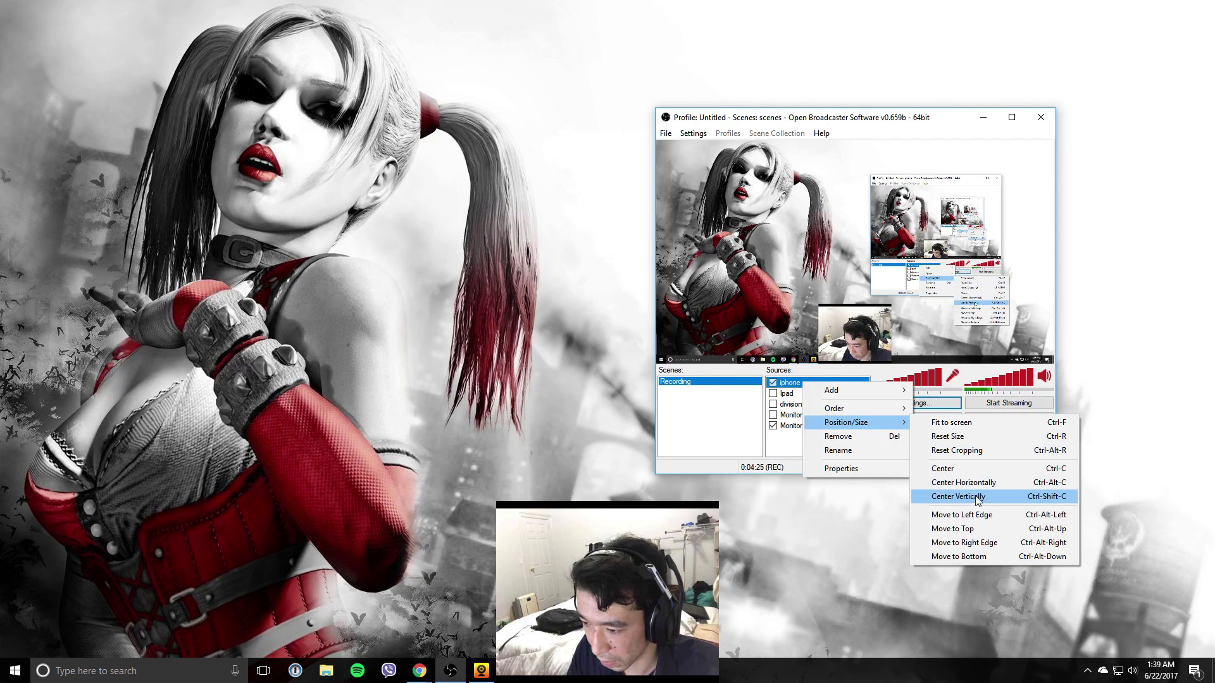
click(997, 554)
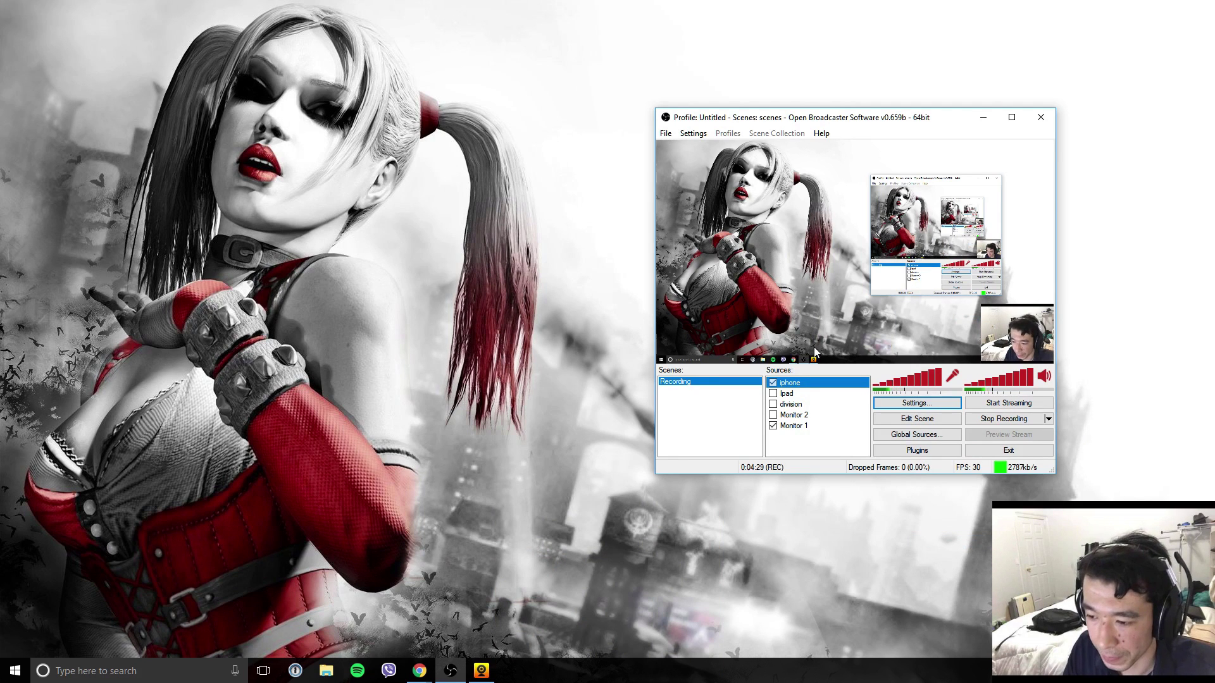